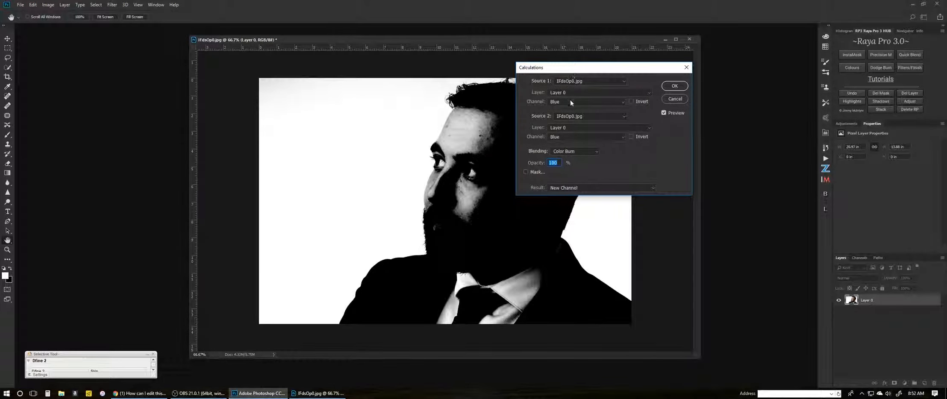
Run Calculations using the Blue channel of Layer 0 for both sources, Color Burn blending at 100% opacity, into a New Channel.
left_click(570, 100)
left_click(573, 122)
left_click(568, 136)
left_click(566, 159)
left_click(570, 152)
left_click(570, 151)
key("Down")
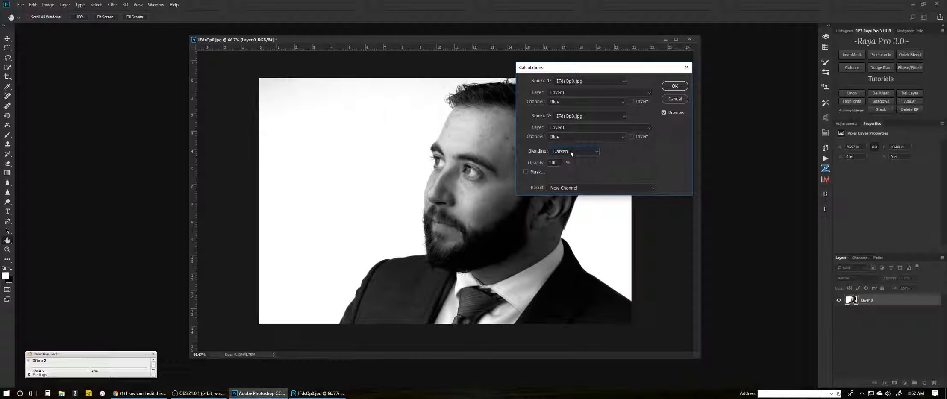
key("Down")
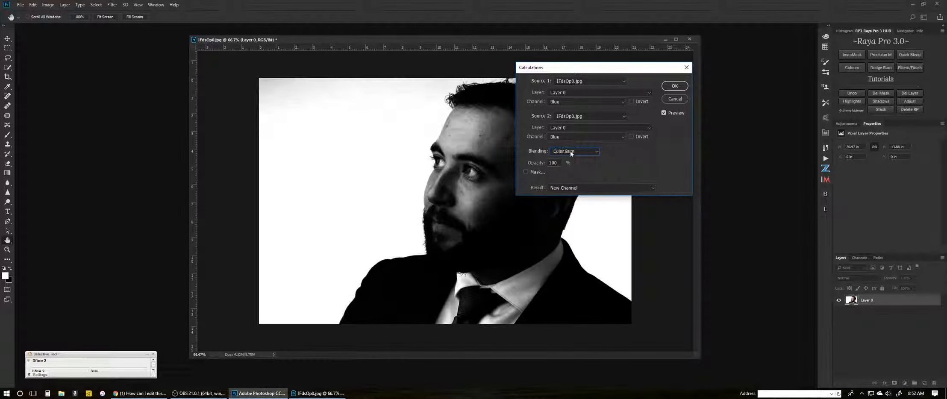
key("Down")
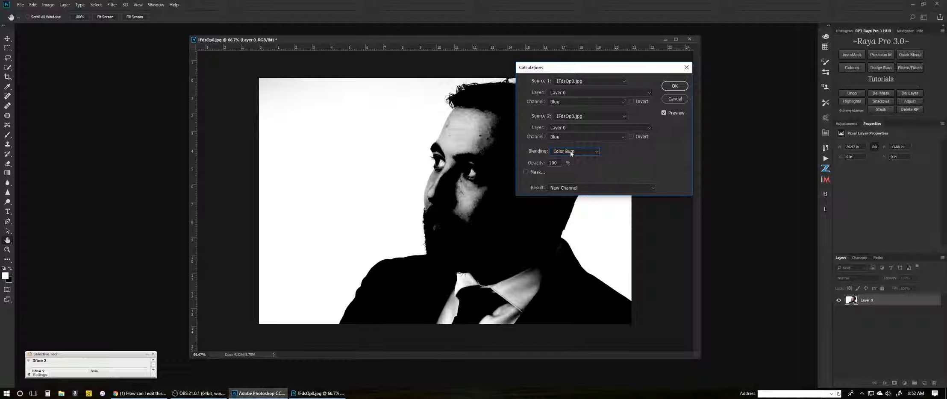
left_click_drag(604, 71, 676, 62)
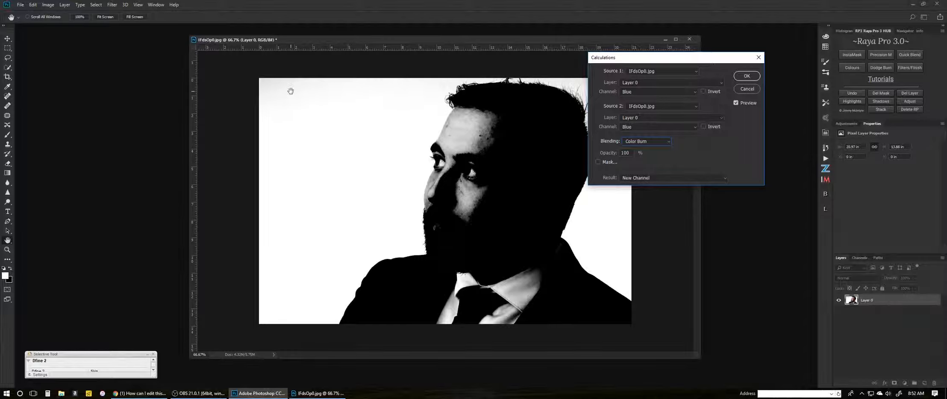
left_click(744, 76)
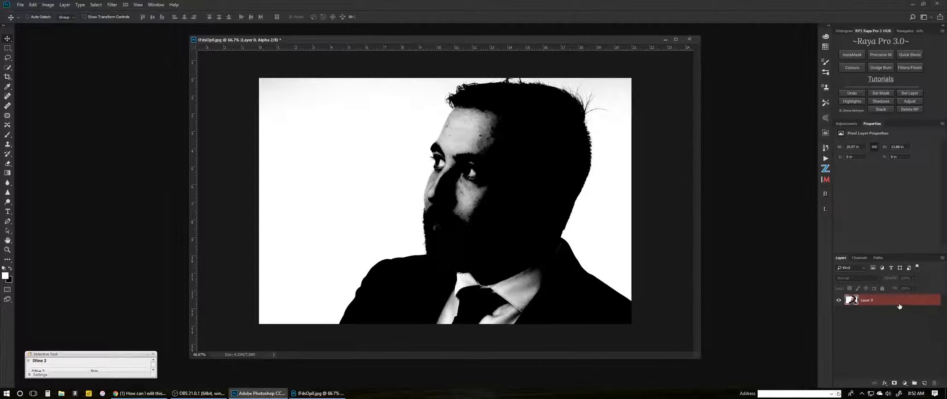
Delete the older alpha channel in the Channels panel, keeping only the newly calculated channel.
left_click(859, 257)
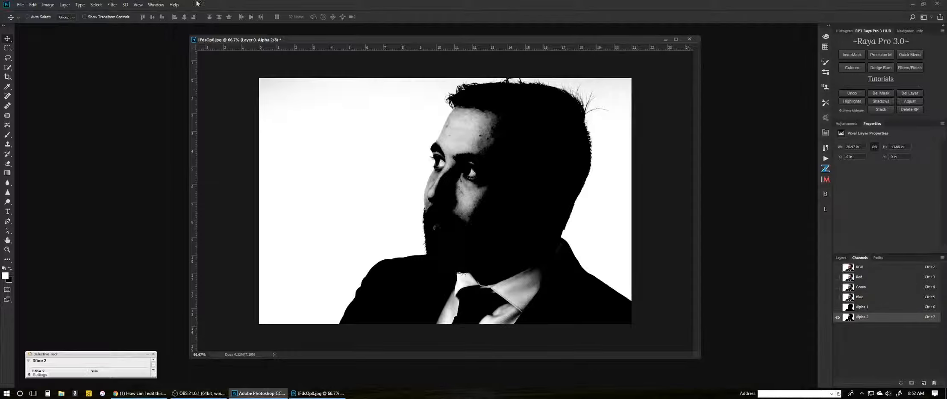
left_click(154, 5)
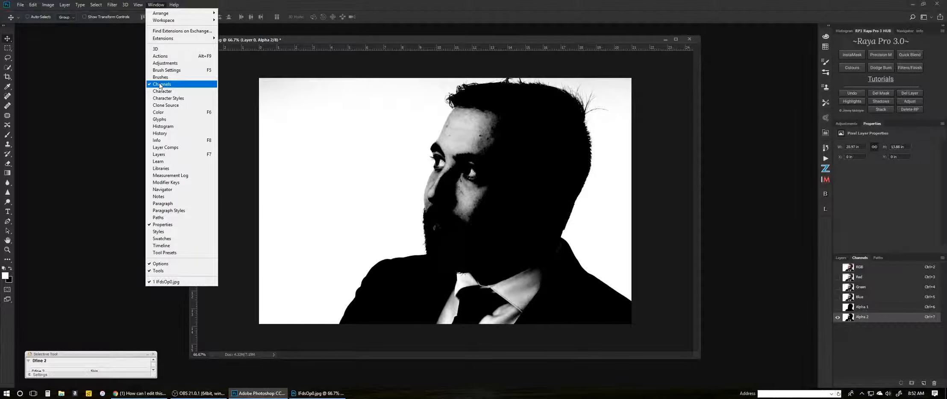
left_click(866, 319)
left_click(872, 307)
left_click_drag(872, 308, 935, 383)
left_click(879, 309)
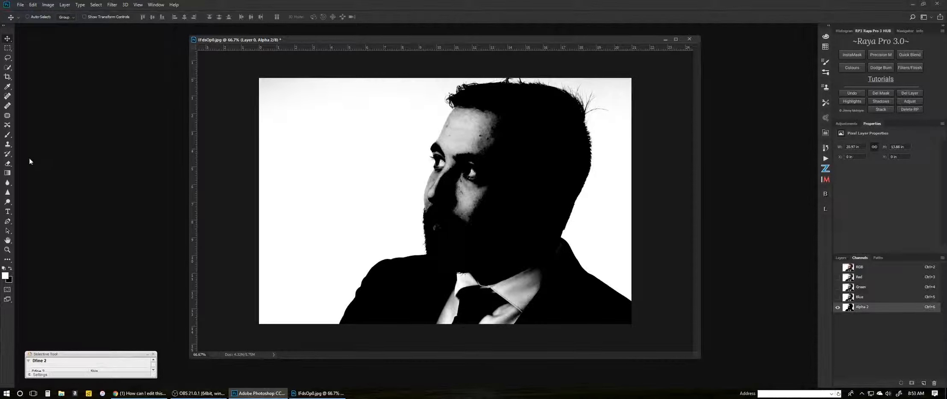
Darken the face and collar with the Burn tool set to Shadows range at 100% exposure.
left_click(7, 203)
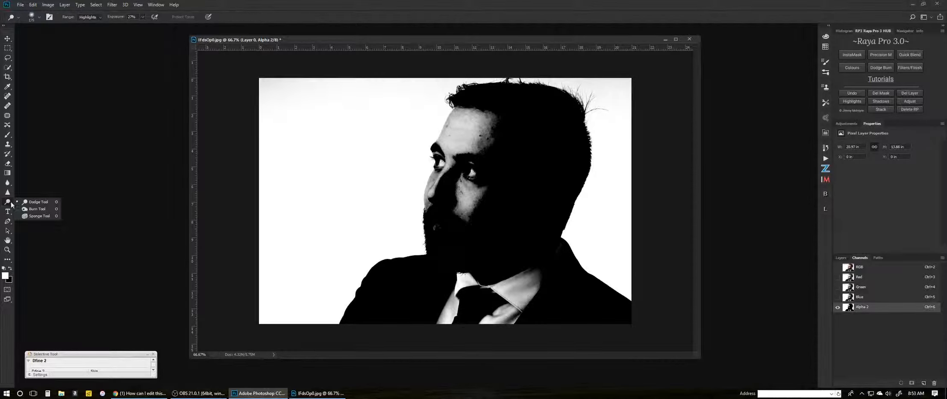
left_click(37, 209)
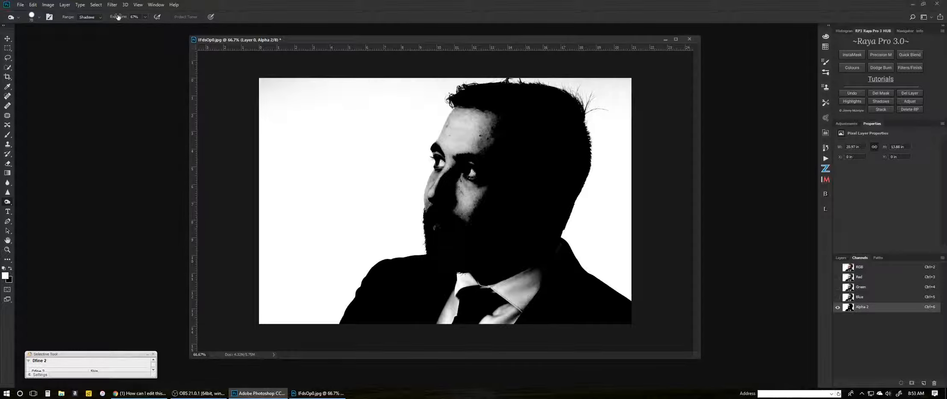
left_click_drag(118, 18, 135, 19)
mouse_move(481, 126)
left_mouse_down()
mouse_move(474, 156)
mouse_move(492, 116)
mouse_move(465, 214)
left_mouse_up()
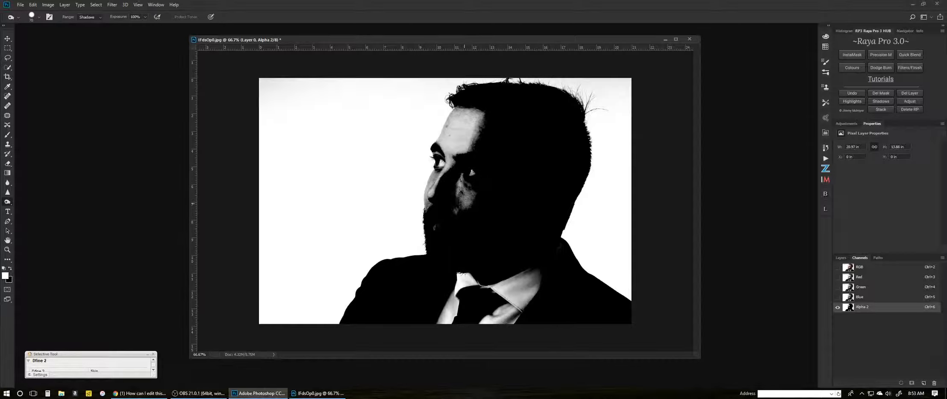
mouse_move(499, 290)
left_mouse_down()
mouse_move(518, 265)
mouse_move(502, 282)
left_mouse_up()
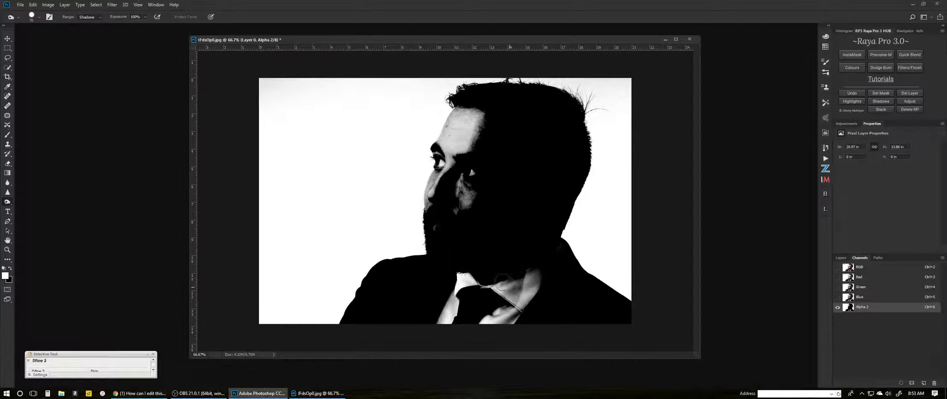
Paint the shirt and tie area black with the Brush tool.
left_click(8, 135)
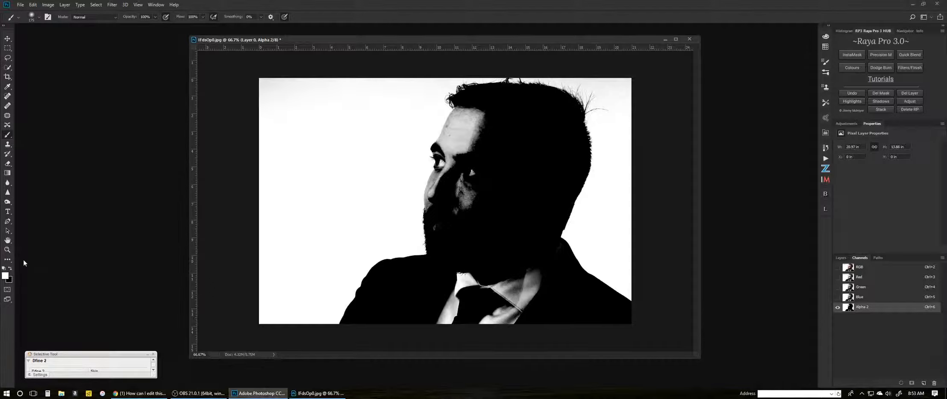
left_click(10, 268)
left_click_drag(504, 274, 518, 304)
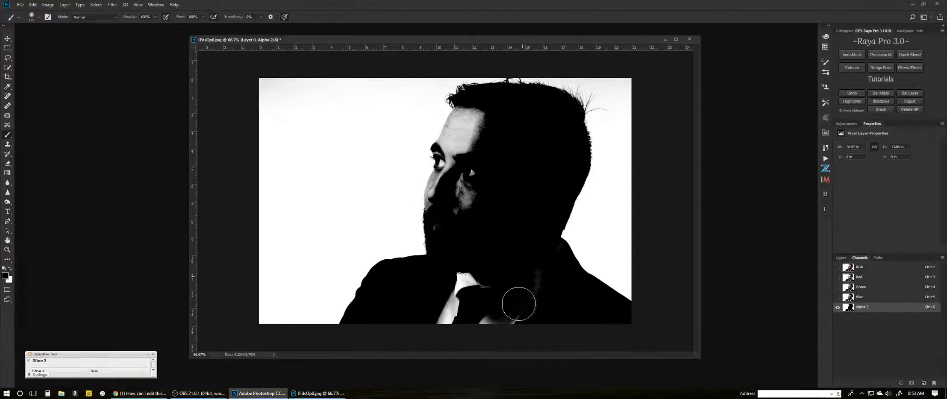
Fill the remaining face, beard and forehead black using a soft 175 px brush and the Burn tool.
left_click(40, 18)
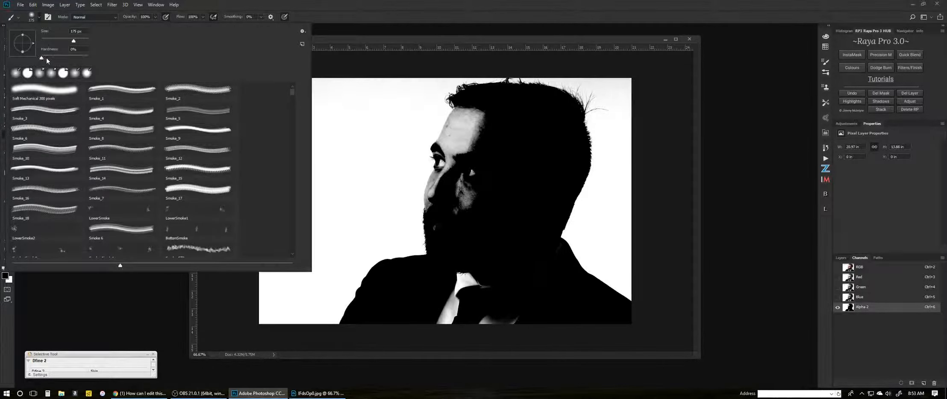
left_click_drag(87, 60, 103, 61)
left_click(498, 185)
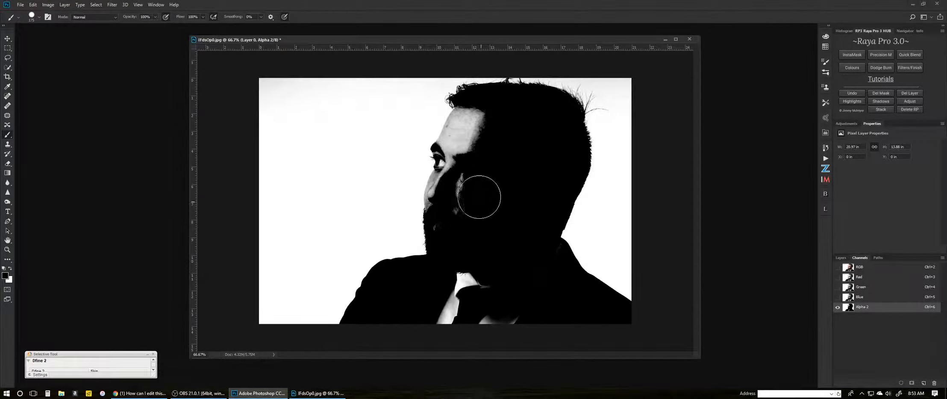
mouse_move(476, 256)
left_mouse_down()
mouse_move(461, 311)
mouse_move(475, 282)
mouse_move(471, 297)
mouse_move(498, 315)
mouse_move(514, 309)
mouse_move(512, 290)
mouse_move(445, 291)
left_mouse_up()
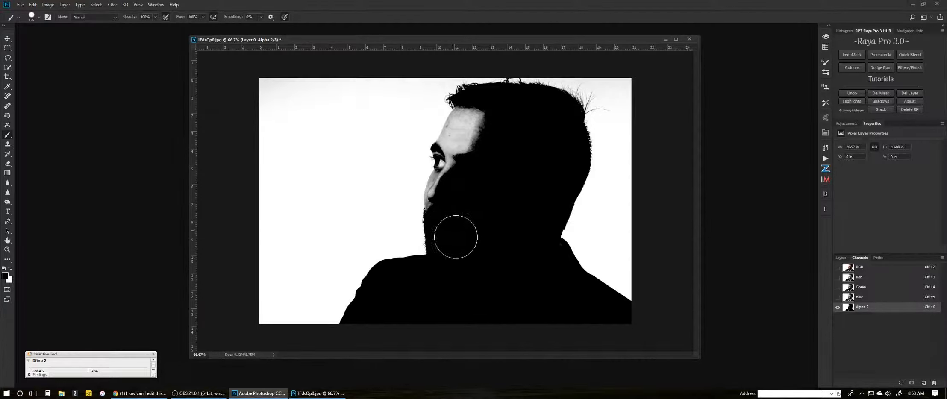
left_click(476, 134)
mouse_move(477, 135)
left_mouse_down()
mouse_move(480, 116)
mouse_move(458, 176)
left_mouse_up()
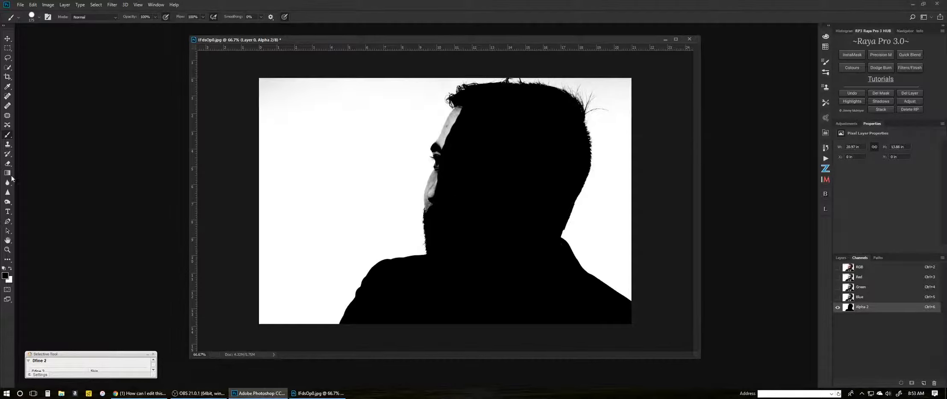
left_click(7, 203)
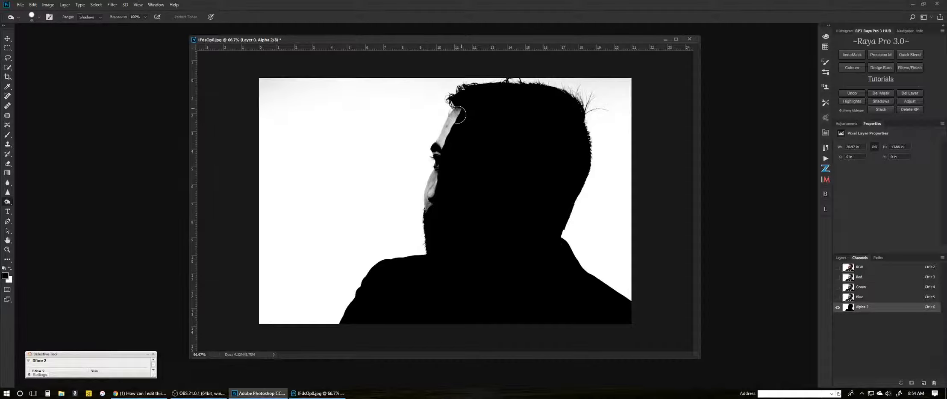
mouse_move(456, 122)
left_mouse_down()
mouse_move(441, 153)
mouse_move(458, 117)
mouse_move(441, 150)
mouse_move(433, 212)
mouse_move(442, 167)
mouse_move(444, 176)
mouse_move(431, 149)
mouse_move(424, 172)
mouse_move(442, 108)
mouse_move(430, 146)
mouse_move(454, 139)
left_mouse_up()
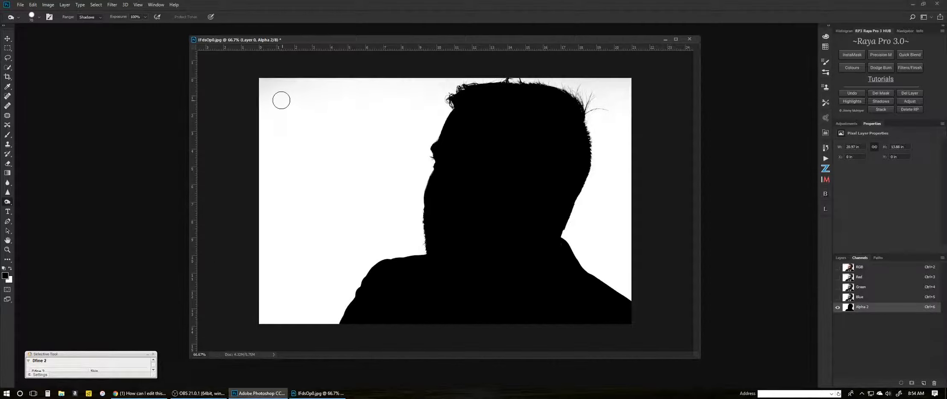
Paint the grey background above and around the head white with the Brush tool.
left_click(10, 135)
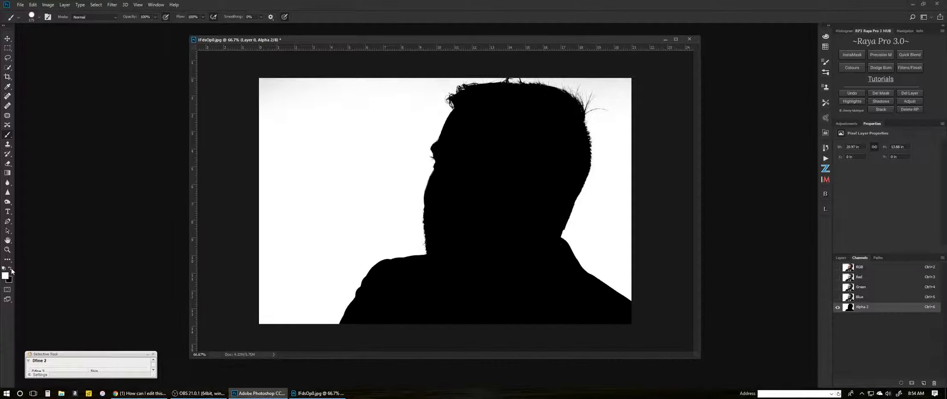
mouse_move(339, 85)
left_mouse_down()
mouse_move(273, 83)
mouse_move(338, 75)
mouse_move(366, 103)
mouse_move(406, 91)
mouse_move(403, 117)
mouse_move(413, 114)
mouse_move(432, 90)
left_mouse_up()
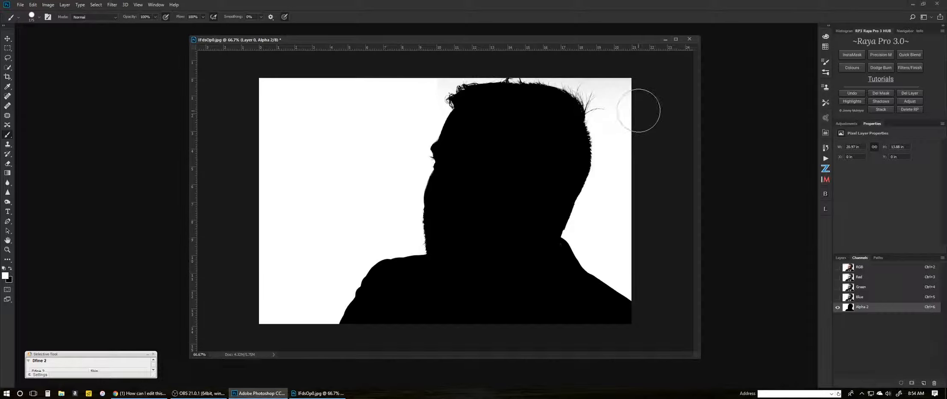
mouse_move(639, 111)
left_mouse_down()
mouse_move(628, 85)
mouse_move(611, 84)
mouse_move(619, 81)
mouse_move(644, 118)
mouse_move(617, 222)
mouse_move(624, 146)
left_mouse_up()
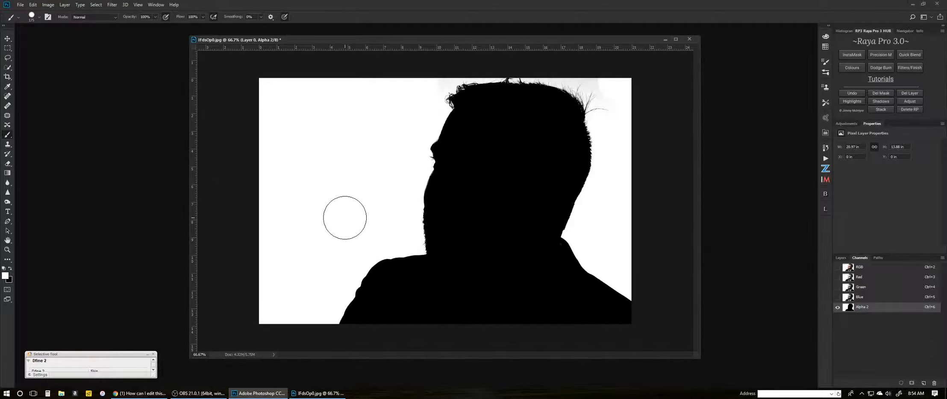
Dodge the background along the face profile and shoulder edge with the Dodge tool on Highlights at 35% exposure.
key("ctrl+plus")
key("ctrl+plus")
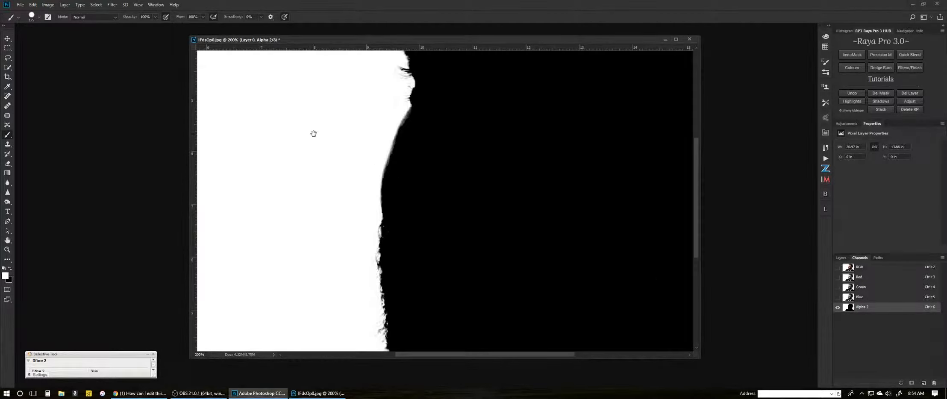
left_click_drag(314, 133, 387, 104)
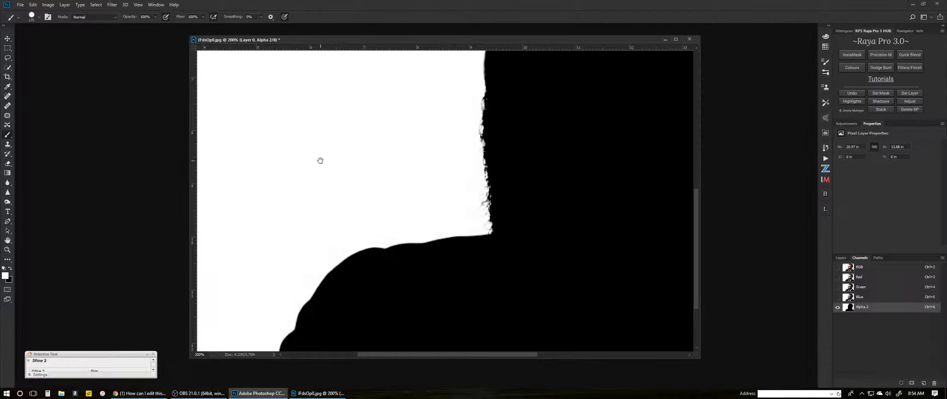
left_click_drag(320, 160, 382, 103)
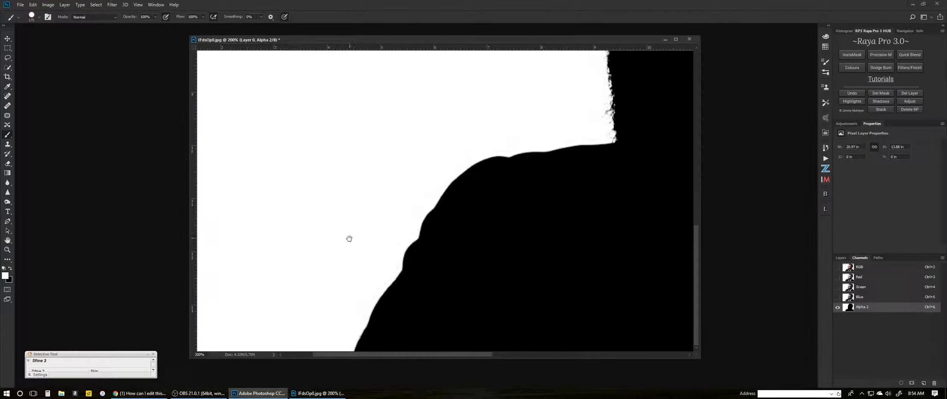
left_click_drag(398, 211, 352, 212)
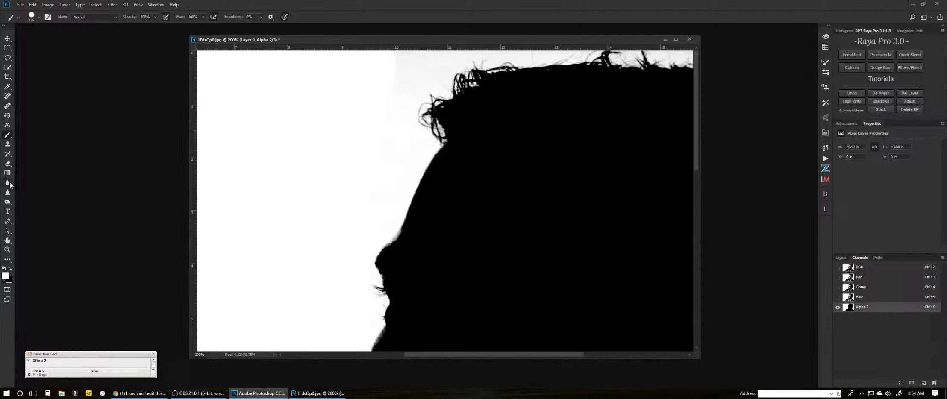
left_click(8, 202)
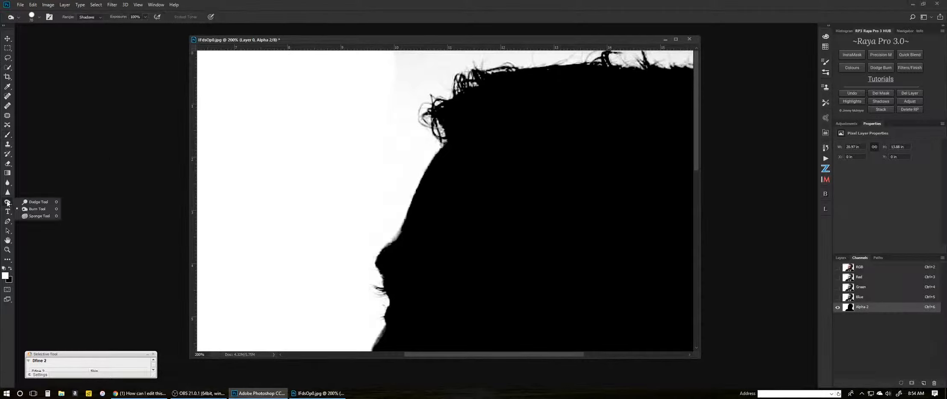
left_click(32, 202)
left_click(90, 17)
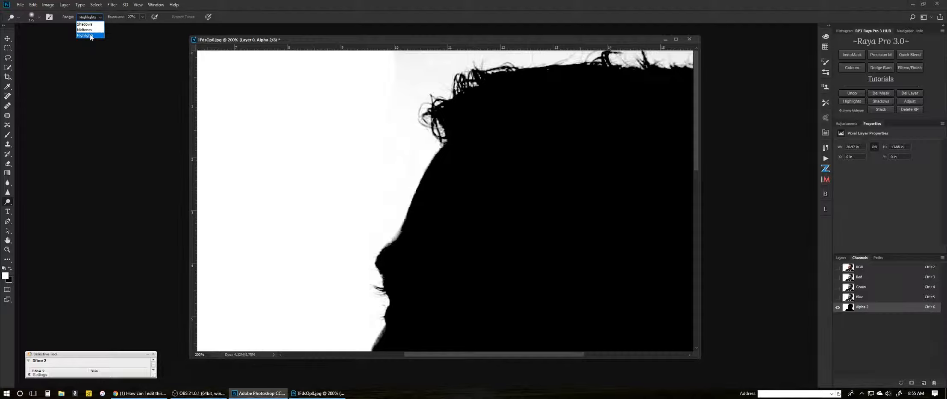
left_click(90, 36)
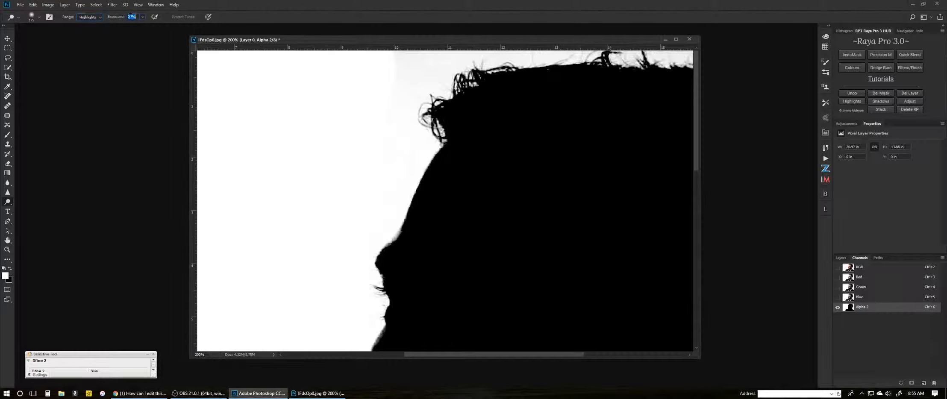
key("Return")
left_click(39, 18)
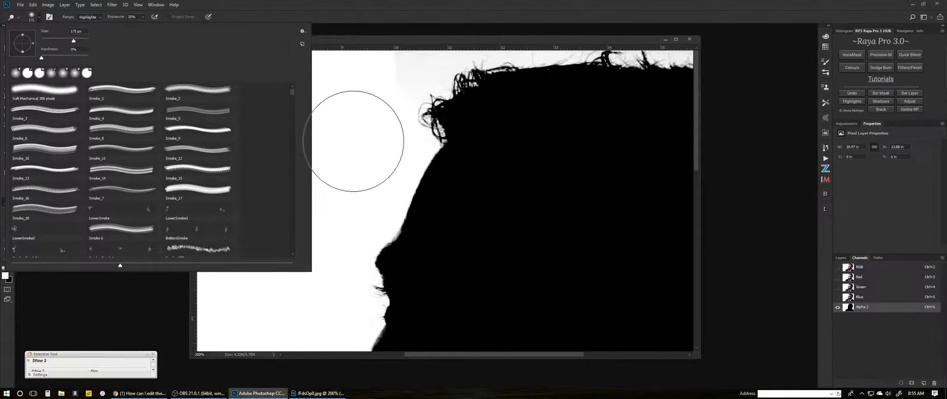
left_click(354, 143)
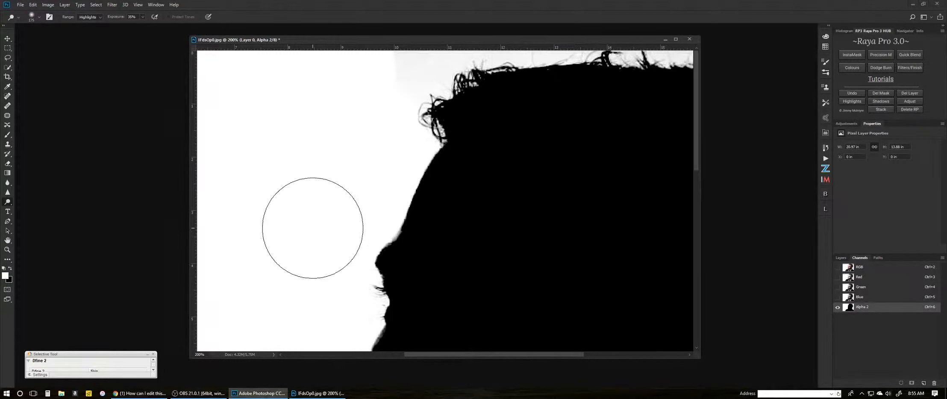
left_click_drag(313, 237, 370, 116)
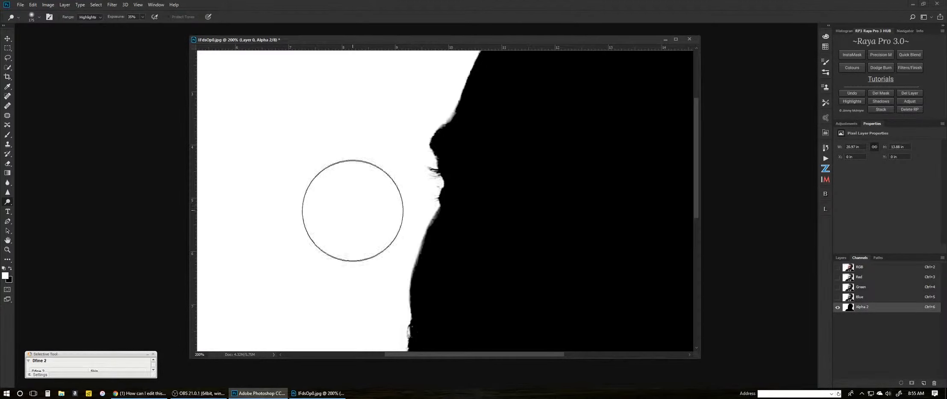
scroll(374, 137, "down", 5)
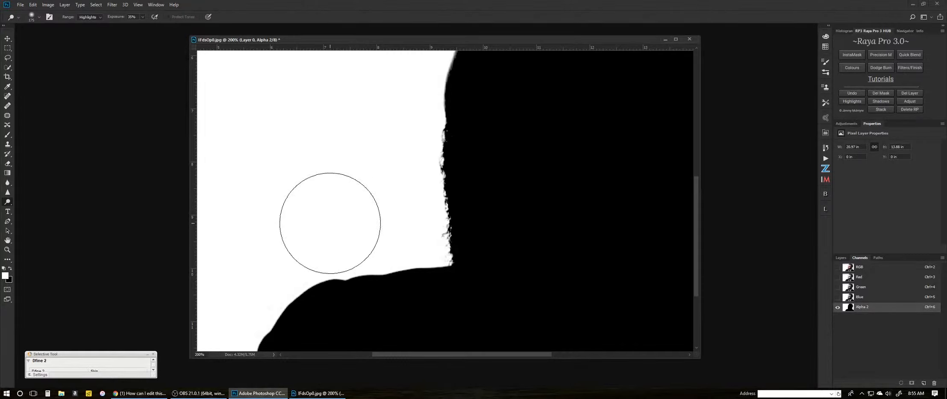
left_click_drag(333, 208, 397, 129)
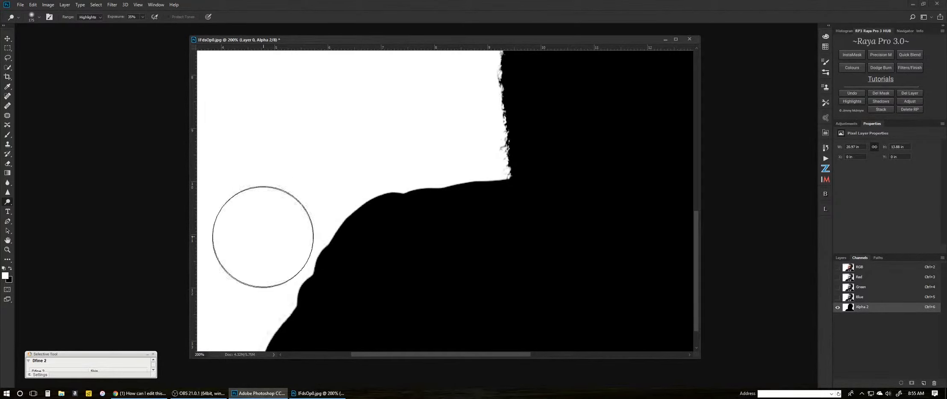
Dodge the grey background along the shoulder, hair and back-of-neck edges to brighten it to white.
left_click_drag(262, 237, 354, 125)
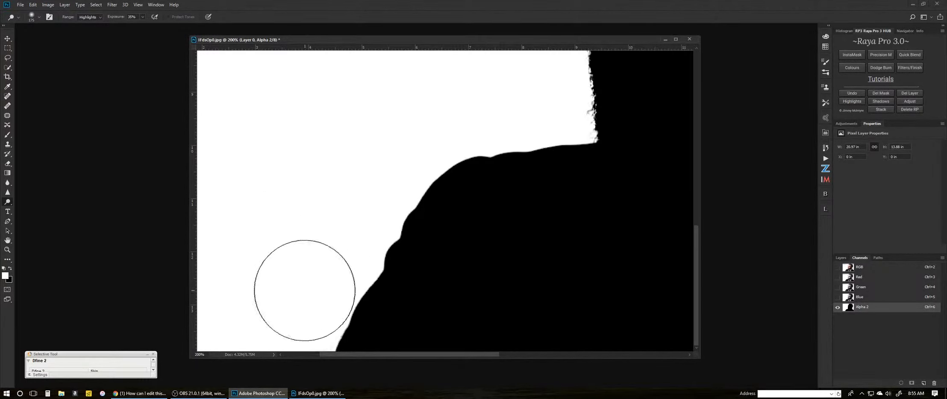
mouse_move(391, 139)
left_mouse_down()
mouse_move(391, 122)
mouse_move(349, 209)
left_mouse_up()
mouse_move(377, 103)
left_mouse_down()
mouse_move(376, 59)
mouse_move(388, 60)
left_mouse_up()
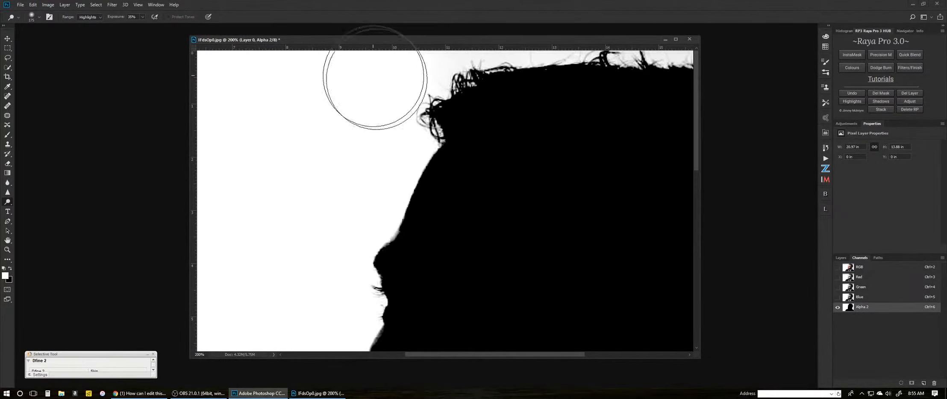
left_click_drag(579, 120, 408, 173)
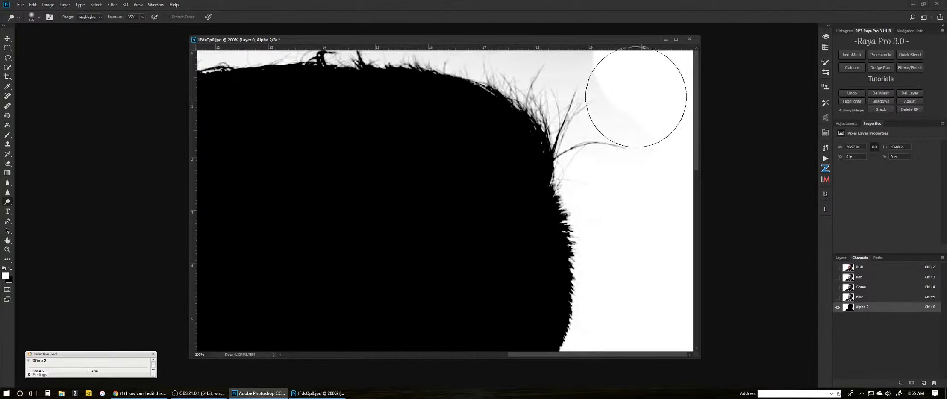
mouse_move(636, 97)
left_mouse_down()
mouse_move(655, 127)
mouse_move(632, 191)
mouse_move(636, 227)
mouse_move(597, 96)
left_mouse_up()
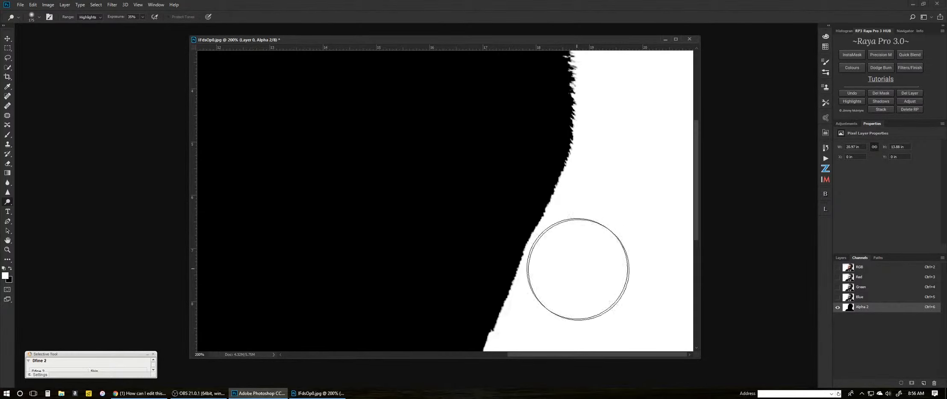
left_click_drag(576, 273, 609, 135)
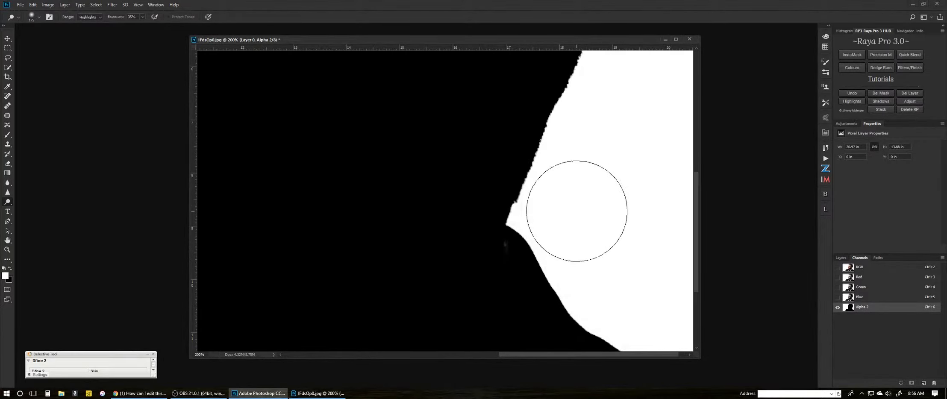
left_click_drag(598, 216, 572, 130)
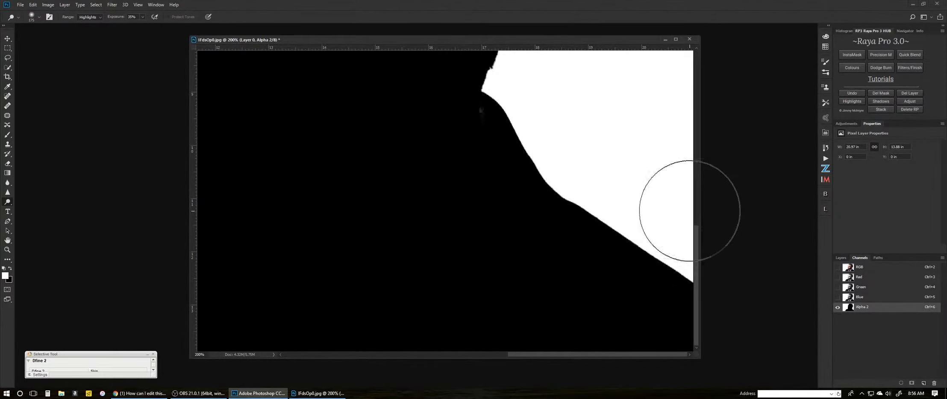
Zoom out and dodge the stray grey hair strands at the top right of the head.
scroll(623, 156, "up", 10)
scroll(606, 151, "up", 7)
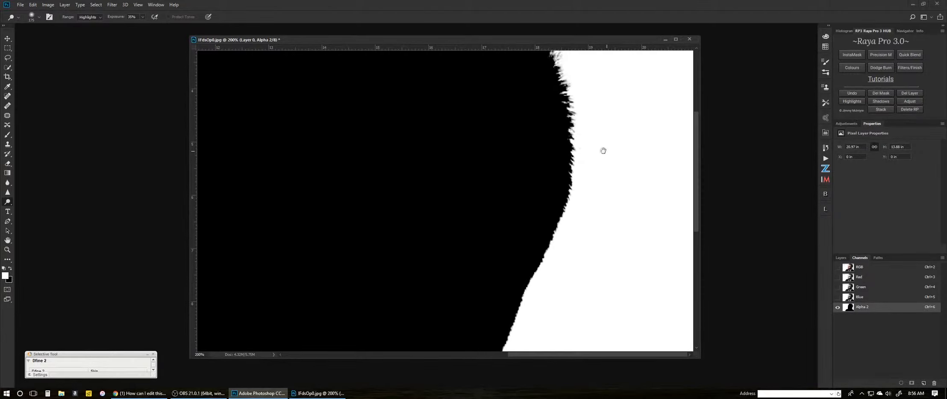
key("ctrl+minus")
key("ctrl+minus")
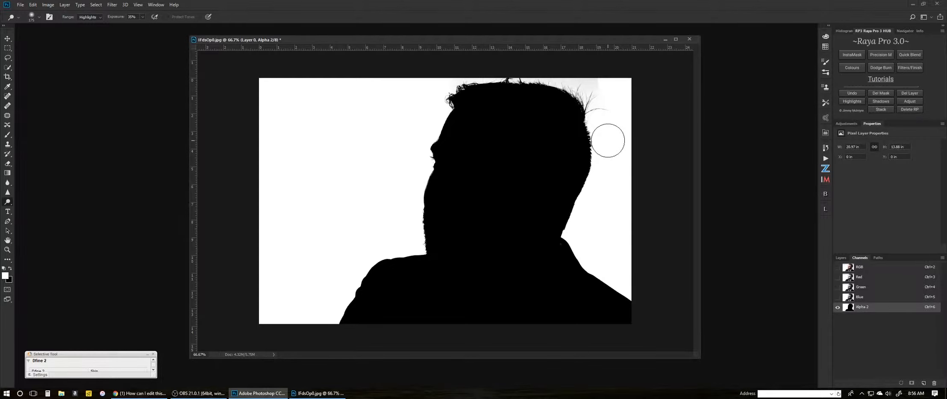
left_click_drag(590, 74, 597, 74)
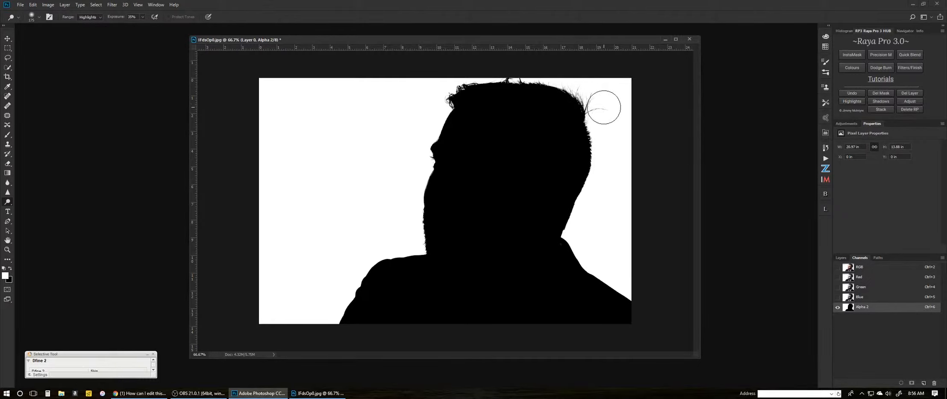
left_click_drag(604, 108, 607, 125)
Load the Alpha 1 channel as a selection, invert it, and add it as a layer mask on Layer 0.
left_click(859, 269)
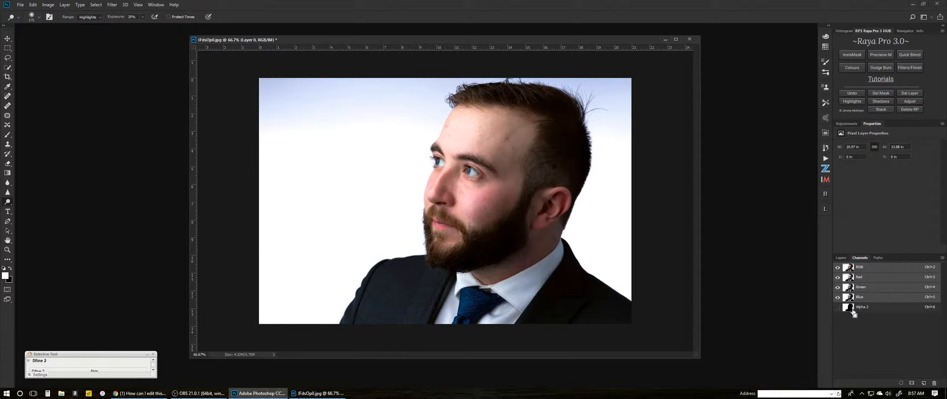
left_click(849, 309, "ctrl")
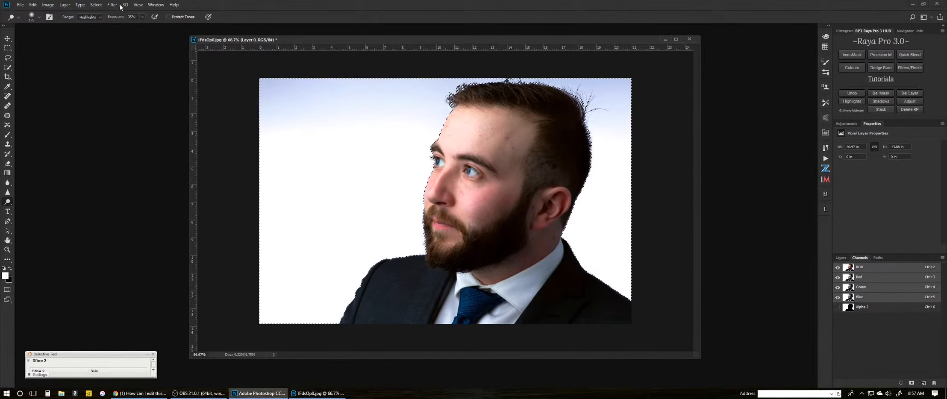
left_click(95, 5)
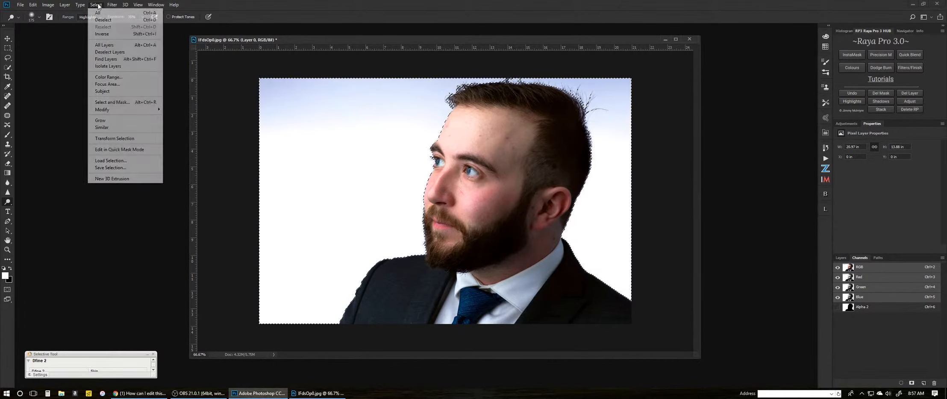
left_click(101, 34)
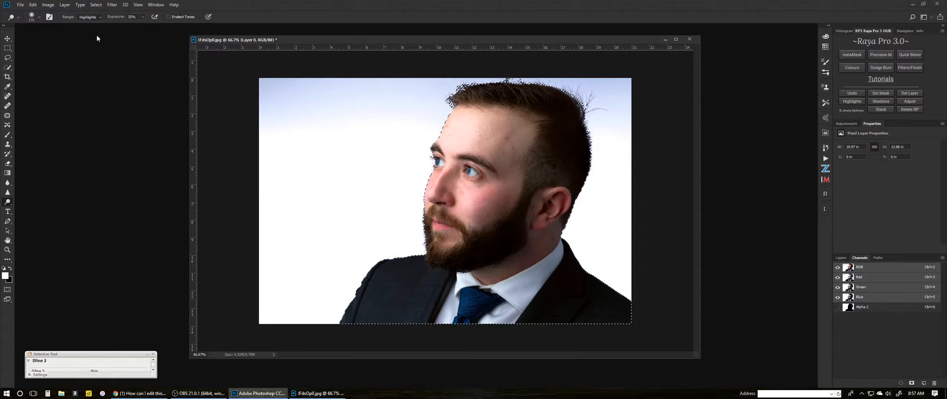
left_click(840, 258)
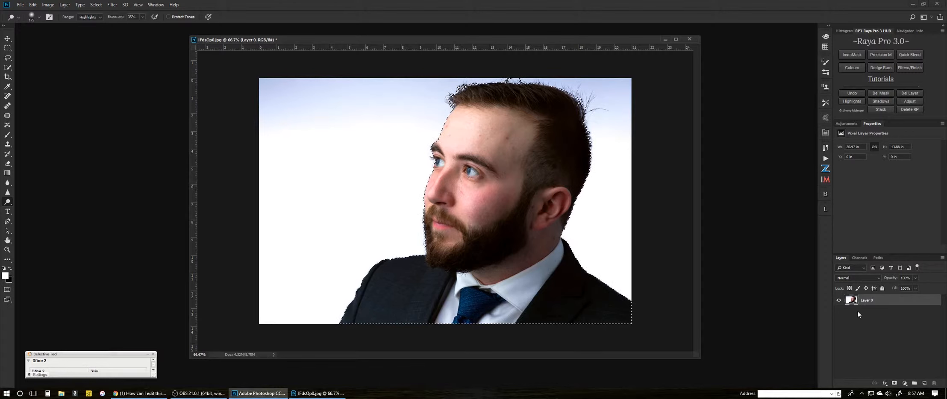
left_click(894, 384)
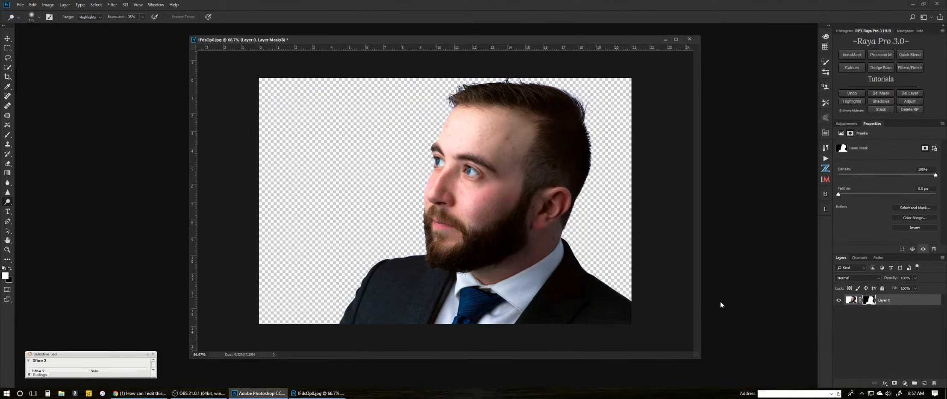
Add a new layer below Layer 0 and fill it with White at 100% opacity.
left_click(925, 384, "ctrl")
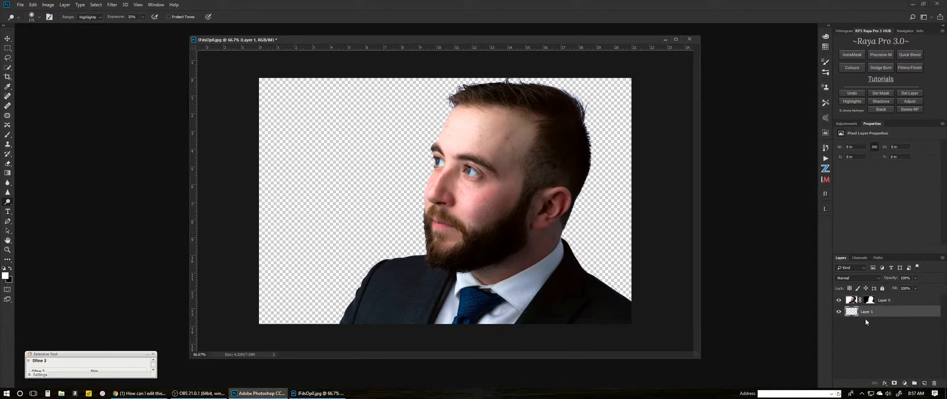
key("shift+F5")
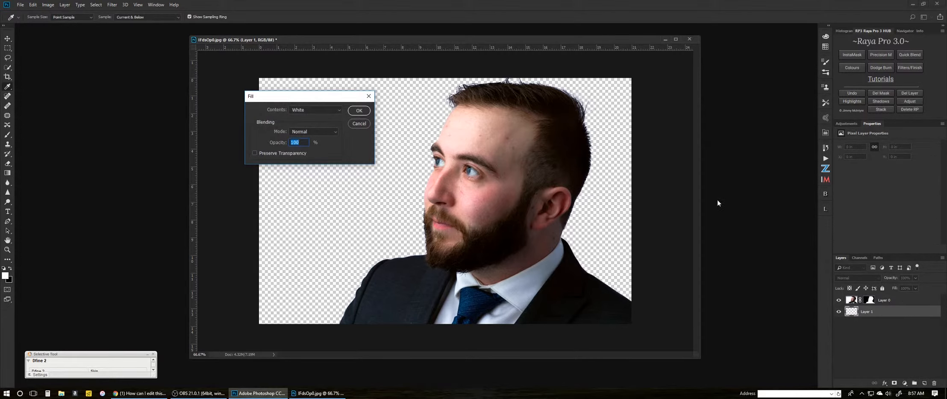
left_click(353, 111)
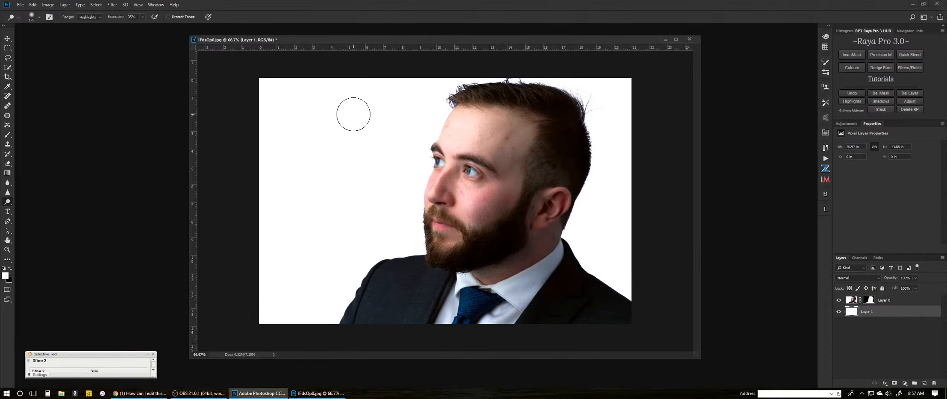
Zoom in and pan to inspect the hairline and forehead edges of the cut-out portrait.
key("z")
left_click(428, 105)
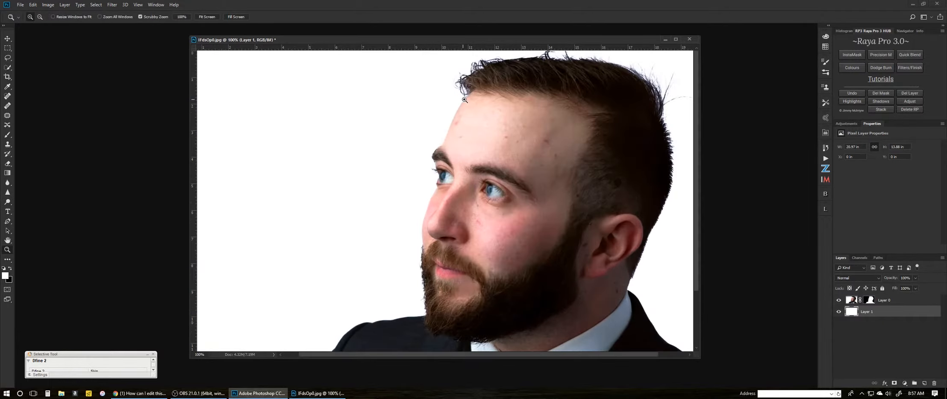
left_click(461, 99)
key("ctrl+0")
left_click_drag(412, 174, 427, 123)
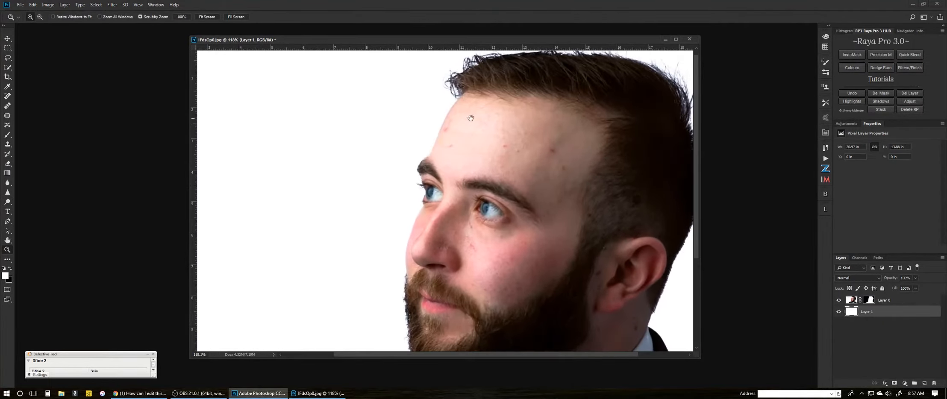
left_click_drag(490, 123, 396, 195)
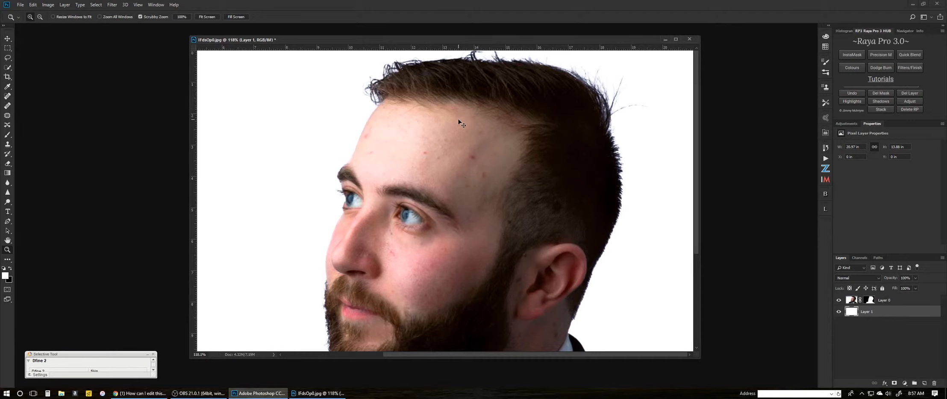
key("ctrl+minus")
key("ctrl+minus")
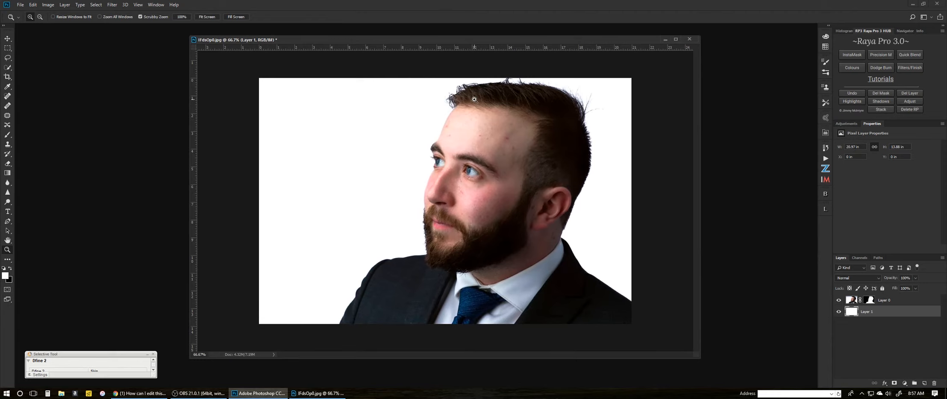